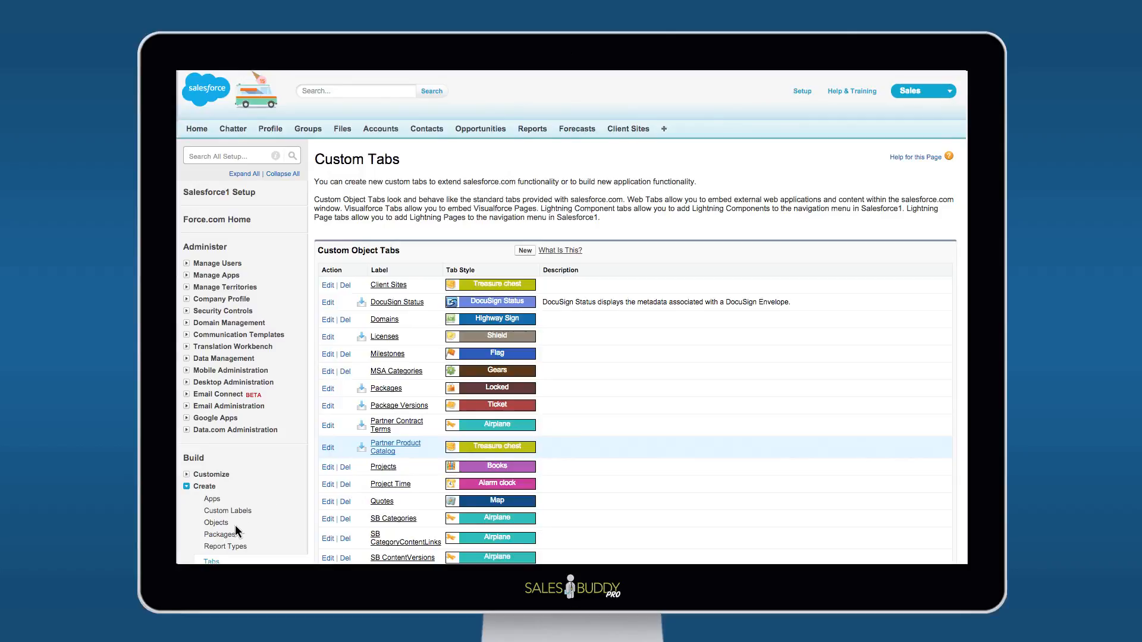
Create a Visualforce tab for the SalesBuddyAdmin page with label SalesBuddy Pro, name SalesBuddy_Pro and the Apple tab style
{"action": "scroll", "coordinate": [226, 535], "scroll_direction": "down", "scroll_amount": 15}
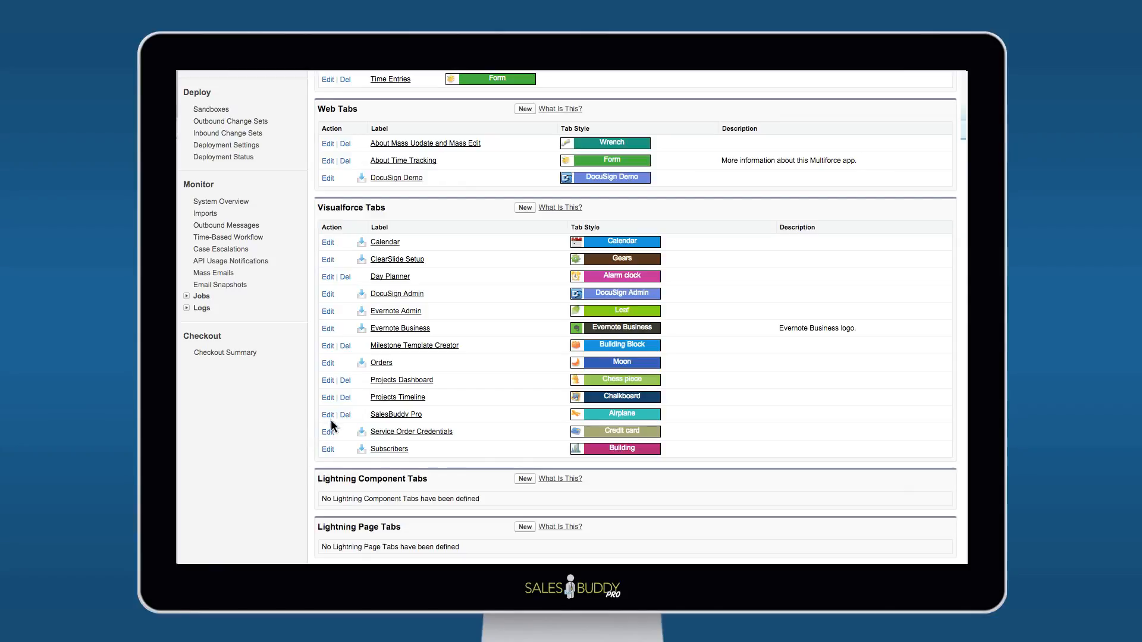
{"action": "left_click", "coordinate": [524, 208]}
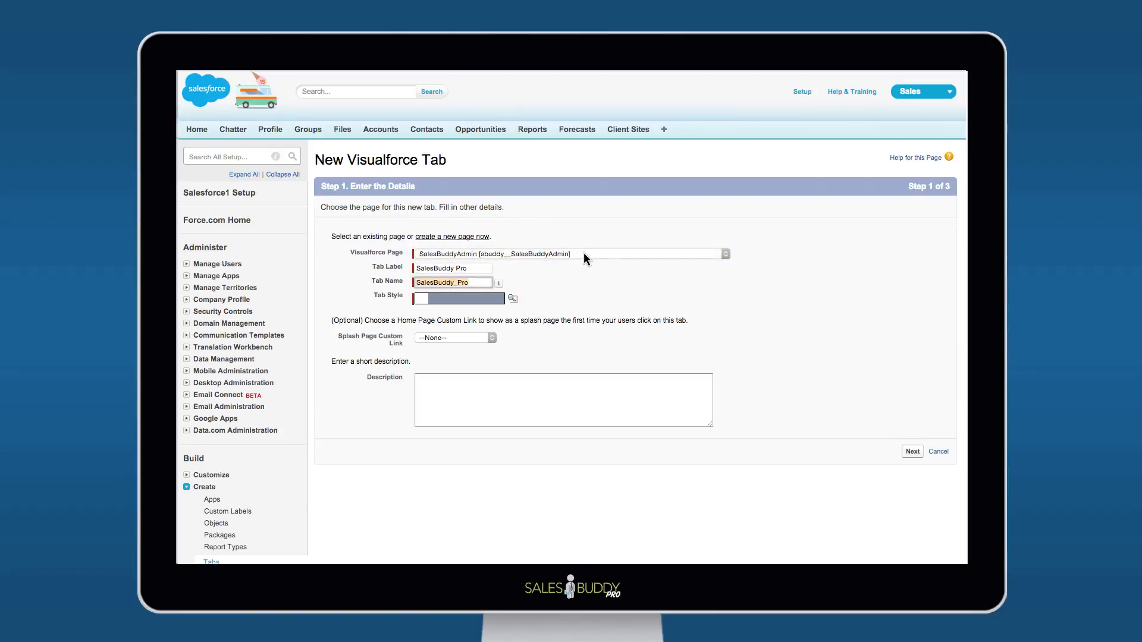
{"action": "left_click", "coordinate": [486, 295]}
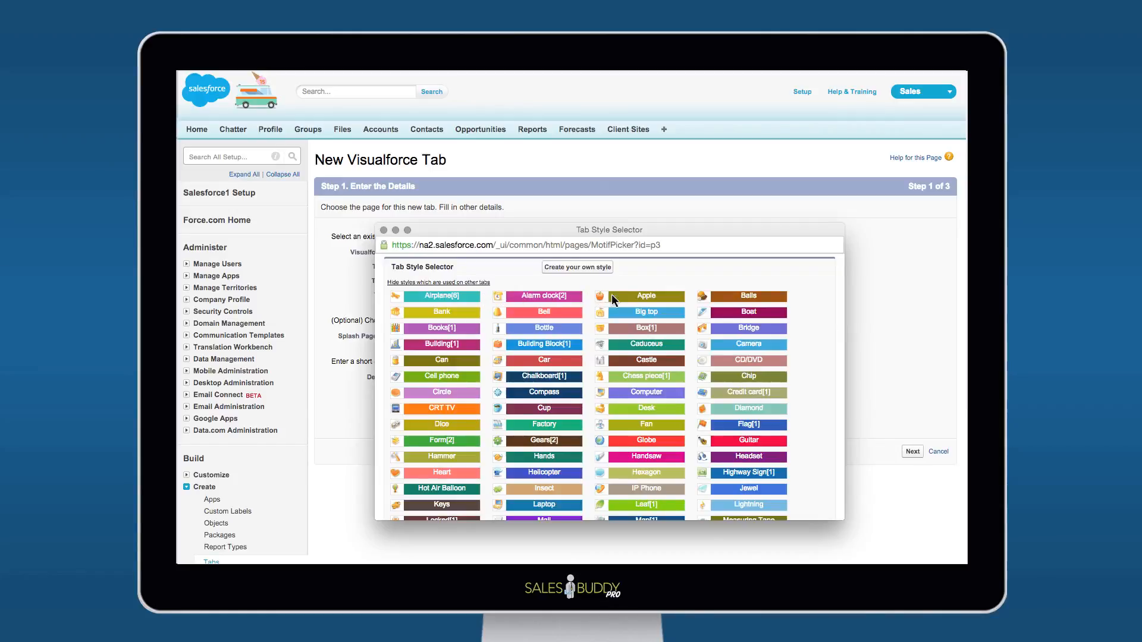
{"action": "left_click", "coordinate": [629, 297]}
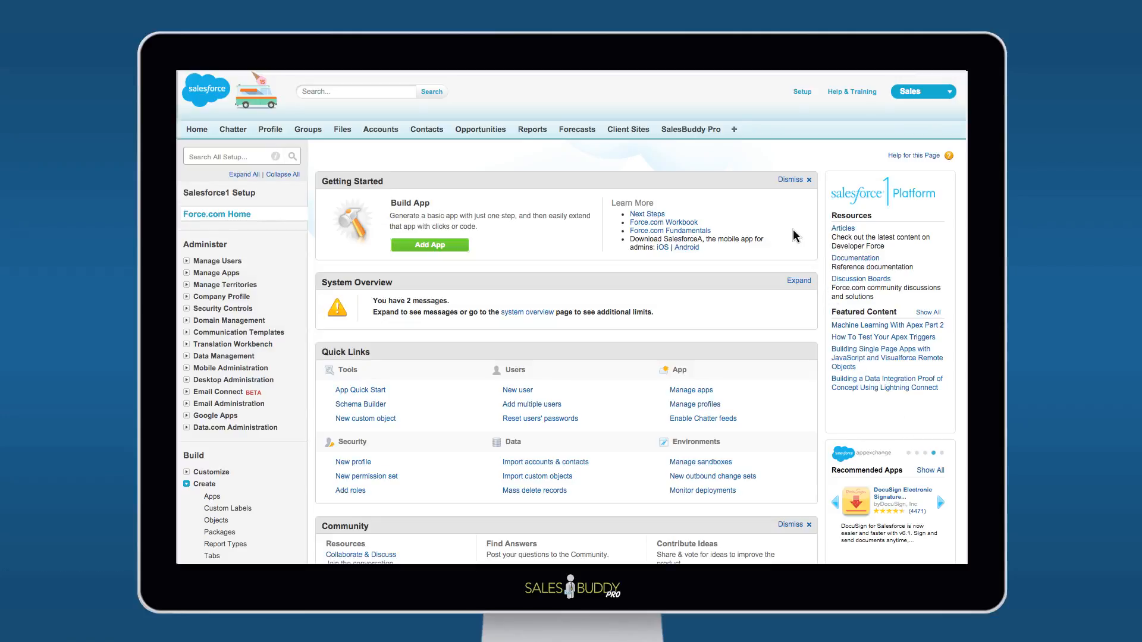
Add SalesBuddy Pro to the selected tabs of the Sales app and save the tab customization
{"action": "left_click", "coordinate": [735, 129]}
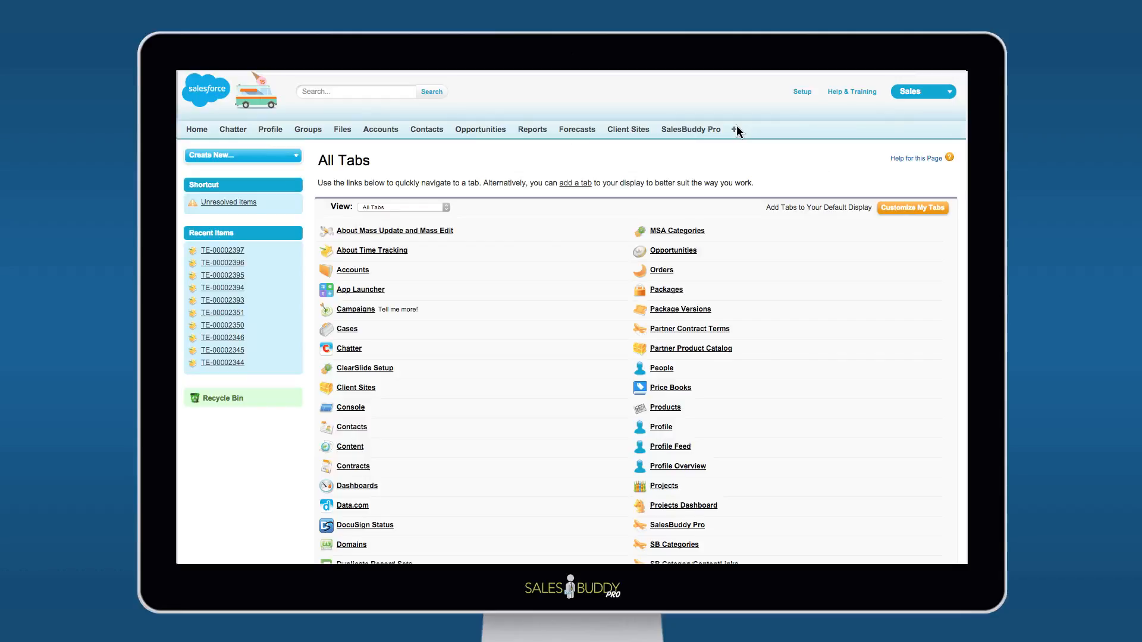
{"action": "left_click", "coordinate": [914, 207]}
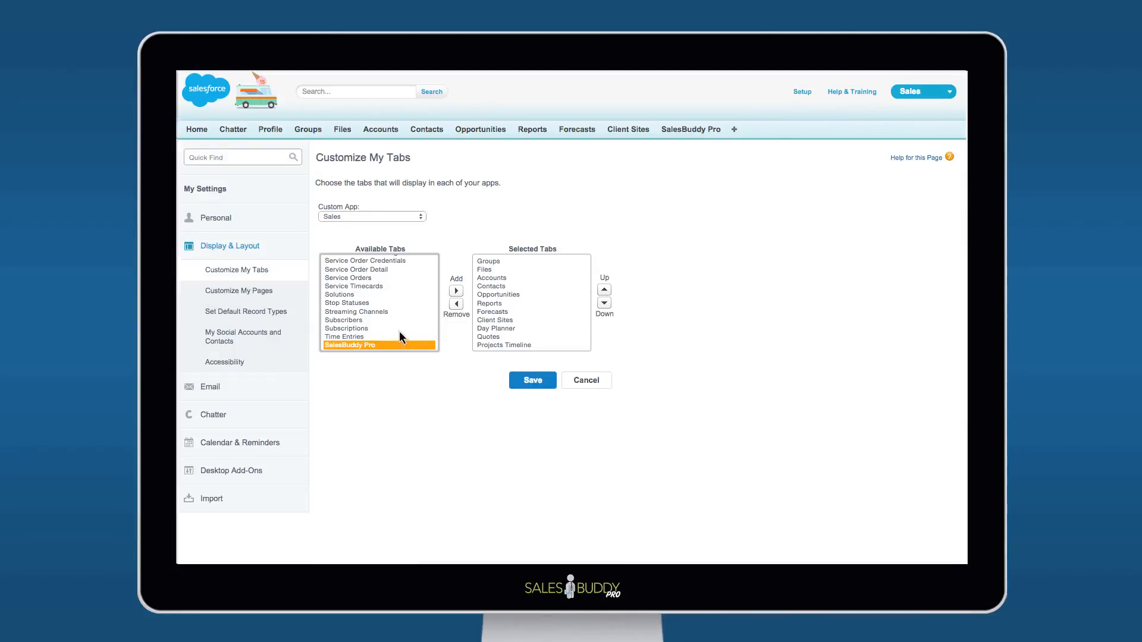
{"action": "left_click", "coordinate": [456, 291]}
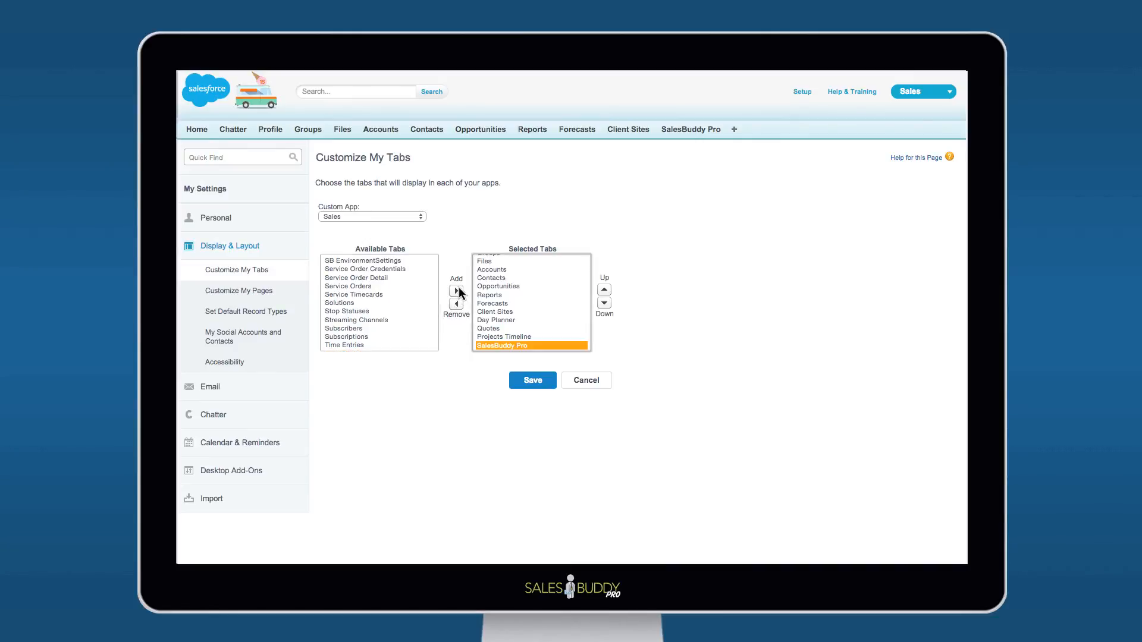
{"action": "left_click", "coordinate": [515, 381]}
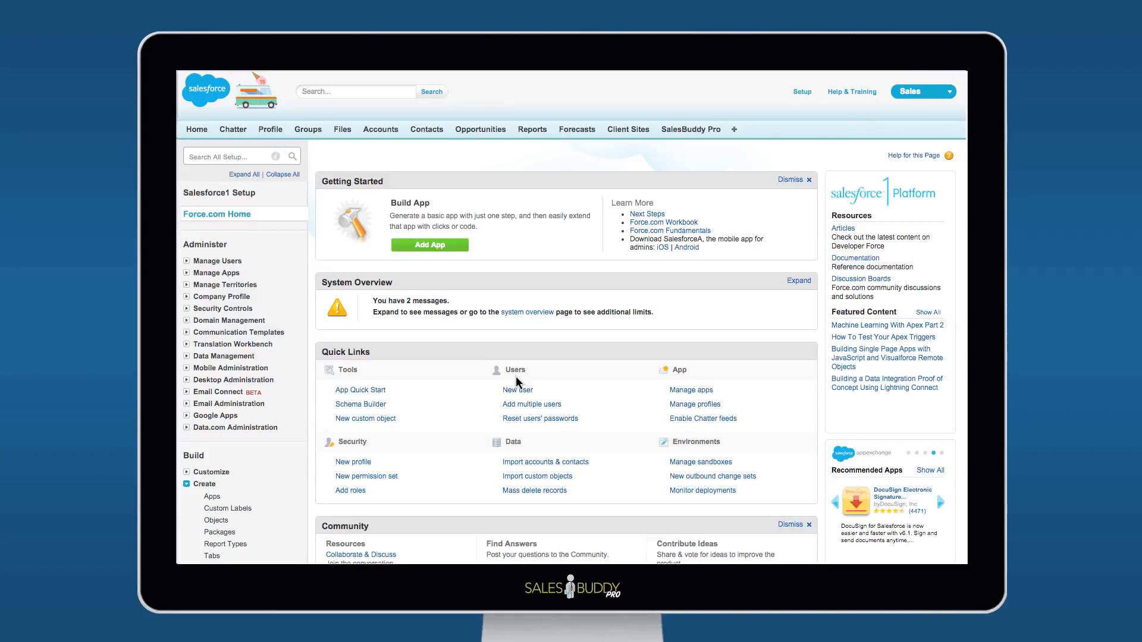
Open SalesBuddy Pro and advance its setup past the remote site step and the automated Connected App creation
{"action": "left_click", "coordinate": [698, 128]}
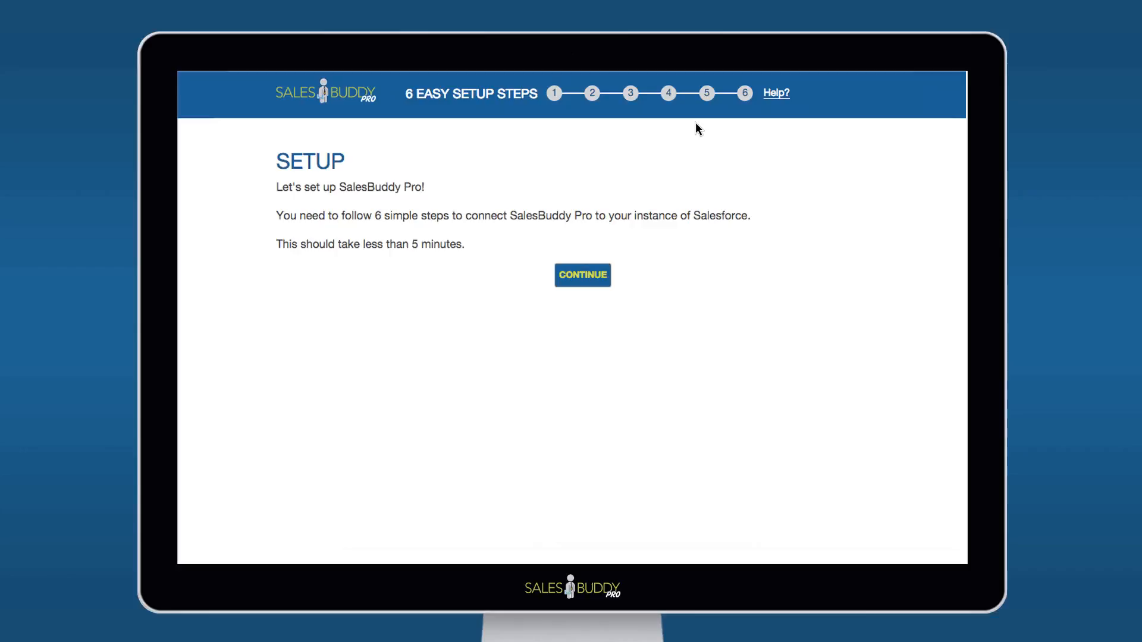
{"action": "left_click", "coordinate": [588, 277]}
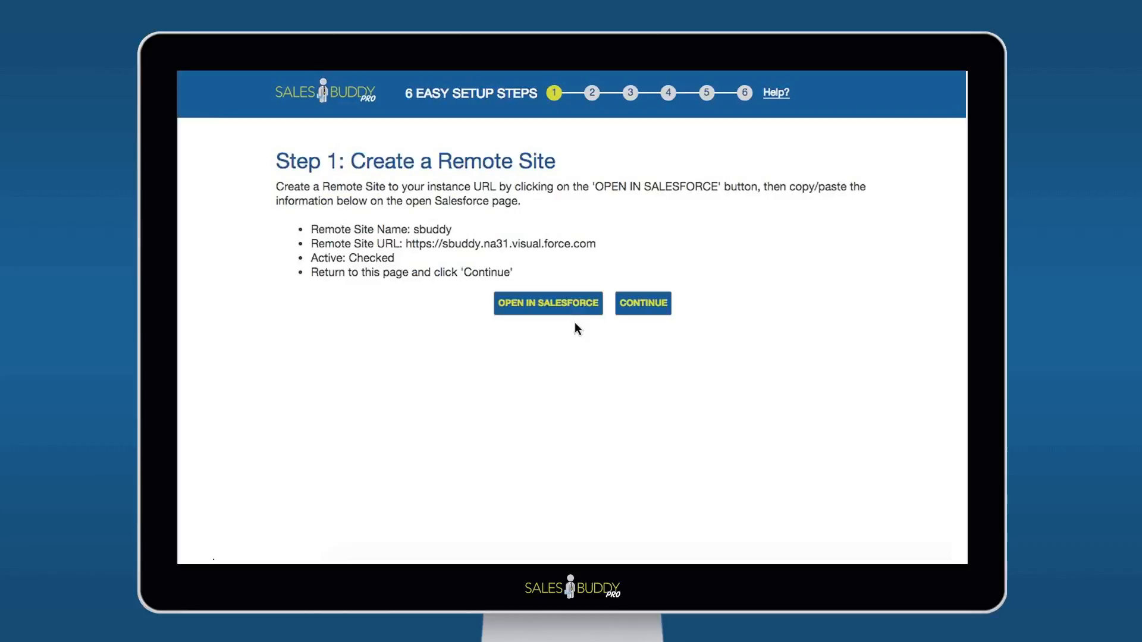
{"action": "left_click", "coordinate": [650, 301]}
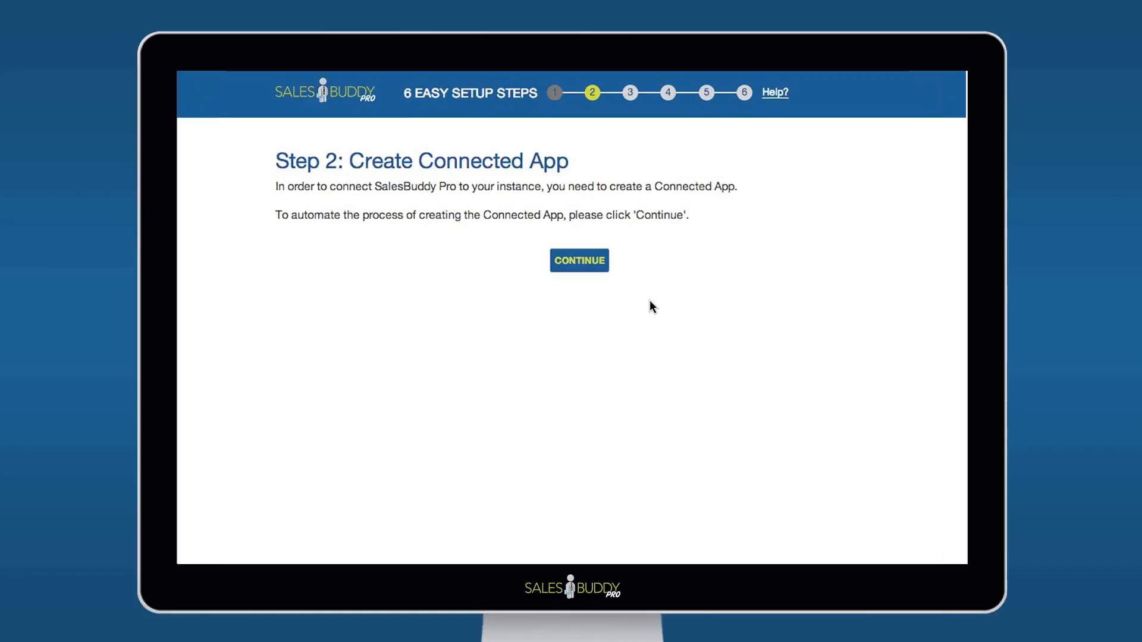
{"action": "left_click", "coordinate": [577, 264]}
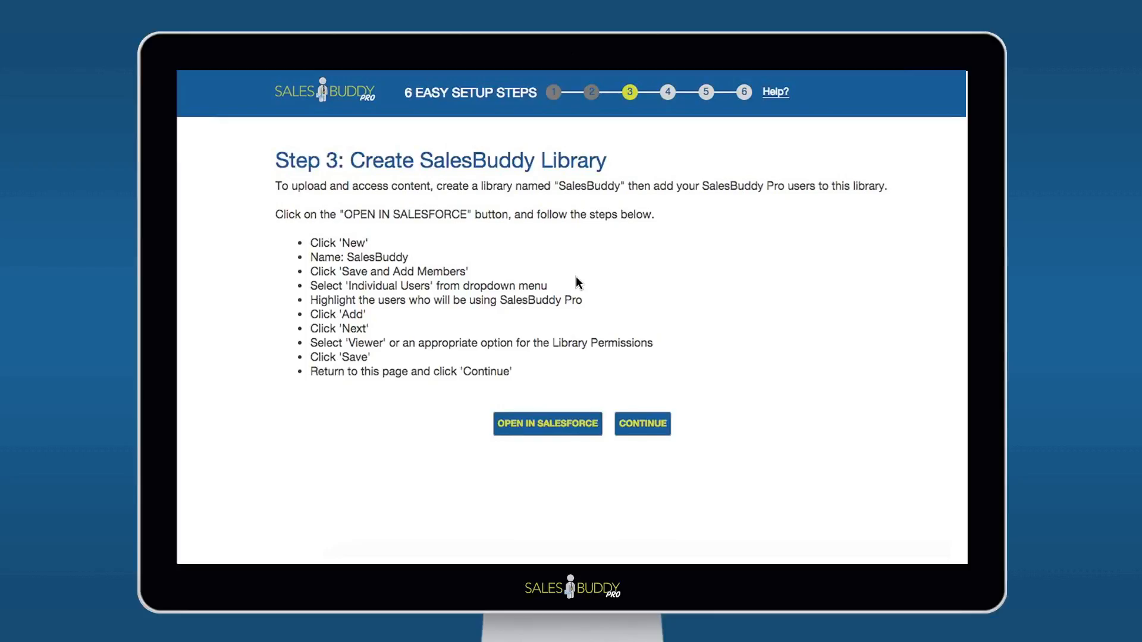
Open the Salesforce libraries page from the wizard, and open the demo user's record for editing from the user list in Setup
{"action": "left_click", "coordinate": [565, 420]}
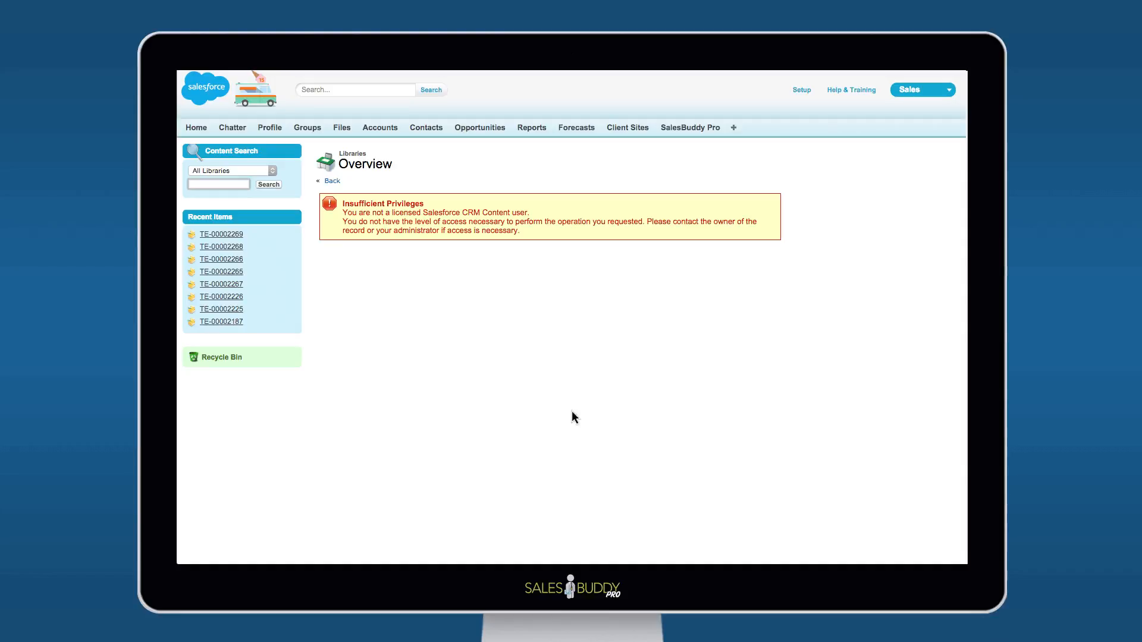
{"action": "left_click", "coordinate": [802, 90]}
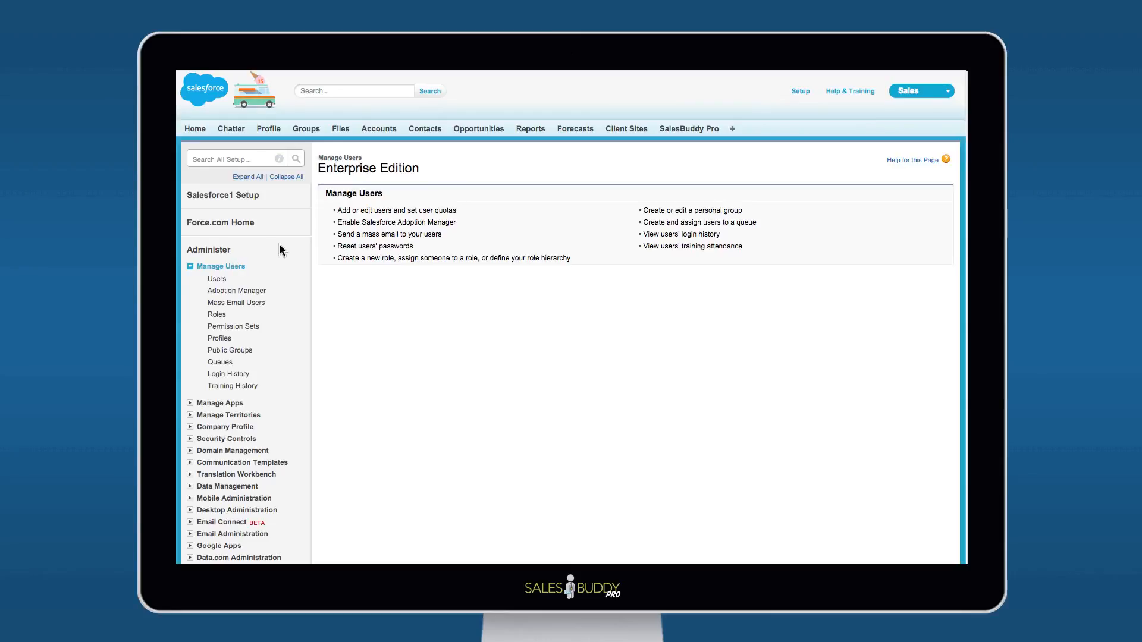
{"action": "left_click", "coordinate": [381, 209]}
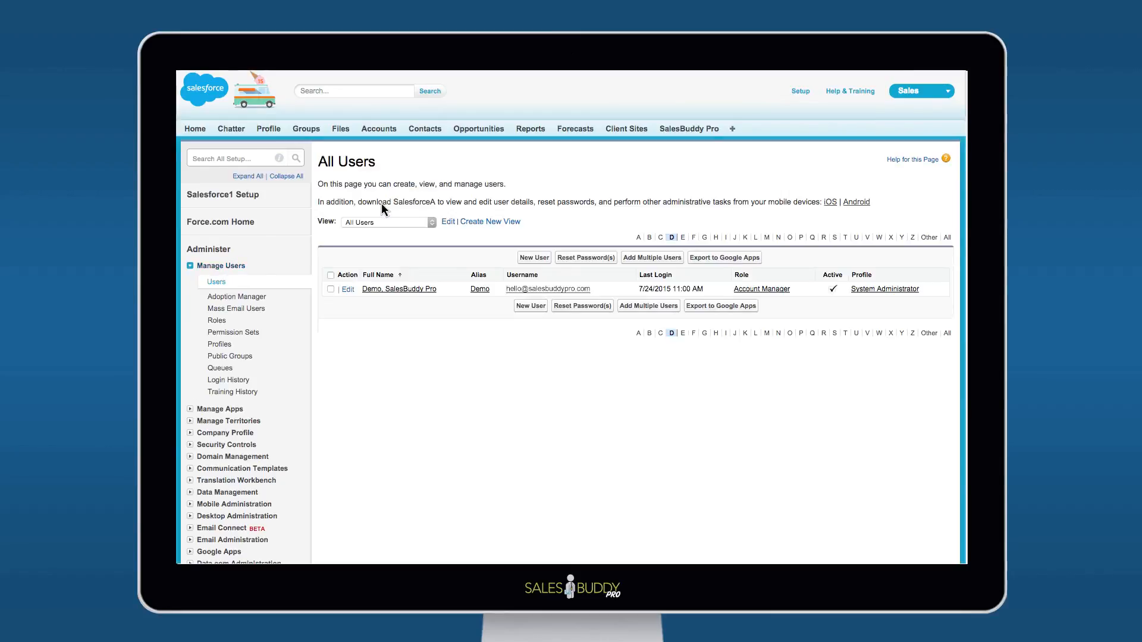
{"action": "left_click", "coordinate": [530, 288]}
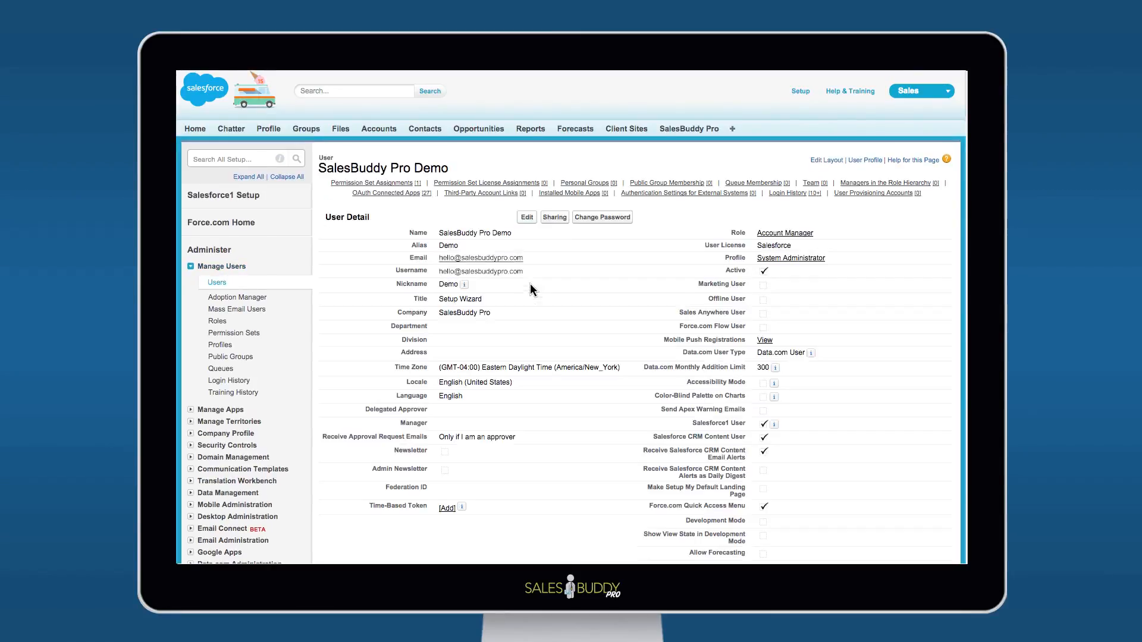
{"action": "left_click", "coordinate": [529, 217]}
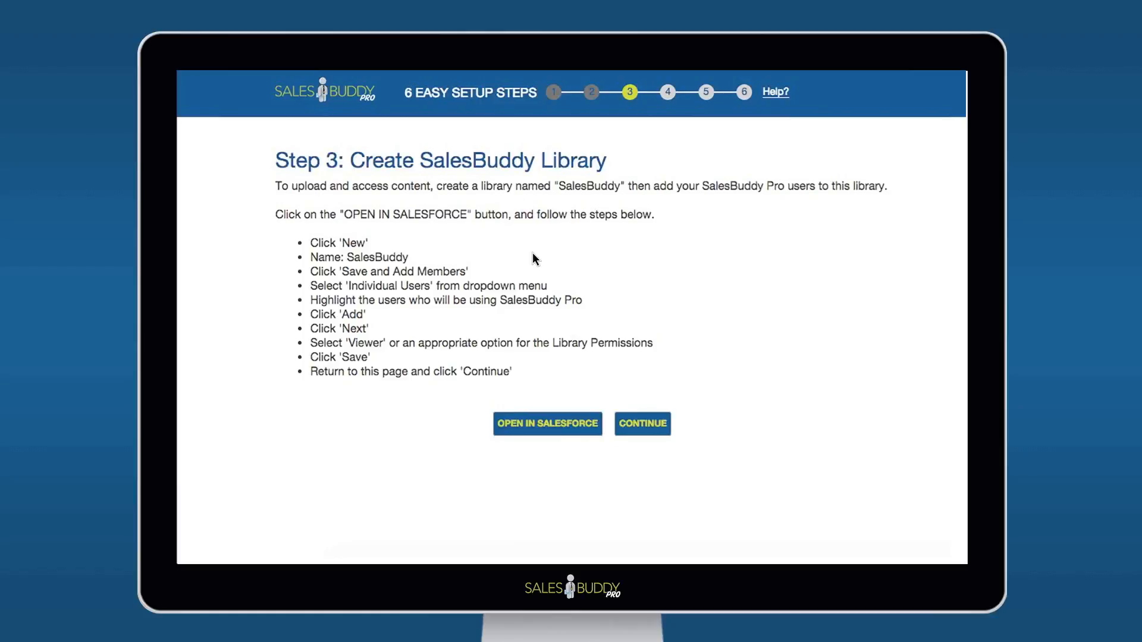
Create a library named SalesBuddy with the listed individual user as a member, and continue the wizard to the Force.com Sites step
{"action": "left_click", "coordinate": [565, 424]}
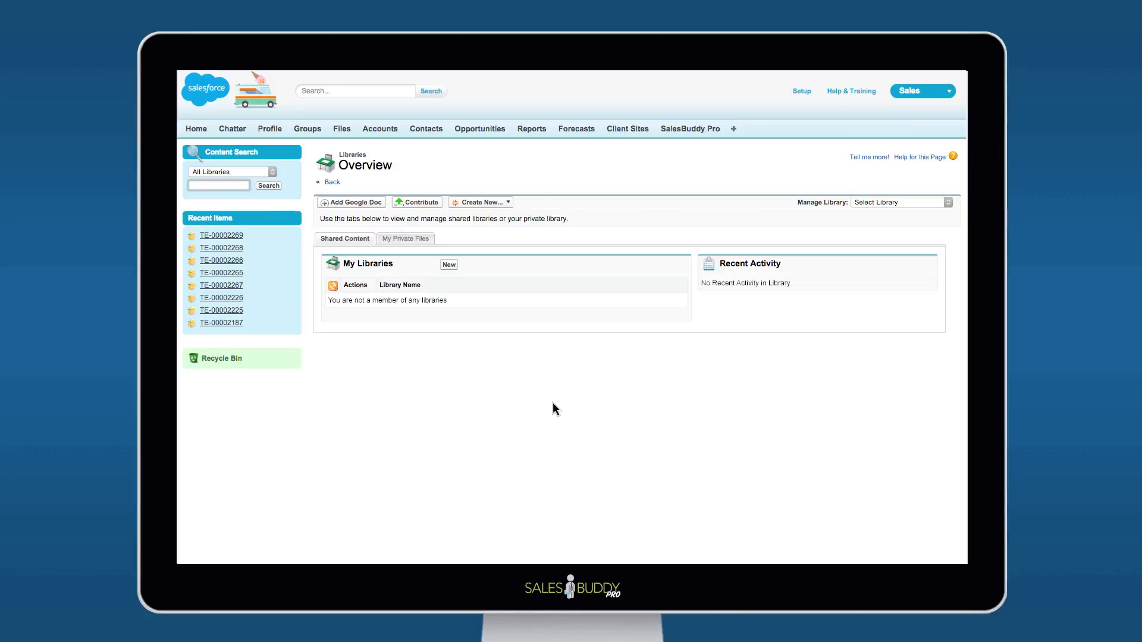
{"action": "left_click", "coordinate": [450, 263]}
{"action": "type", "text": "SalesBuddy"}
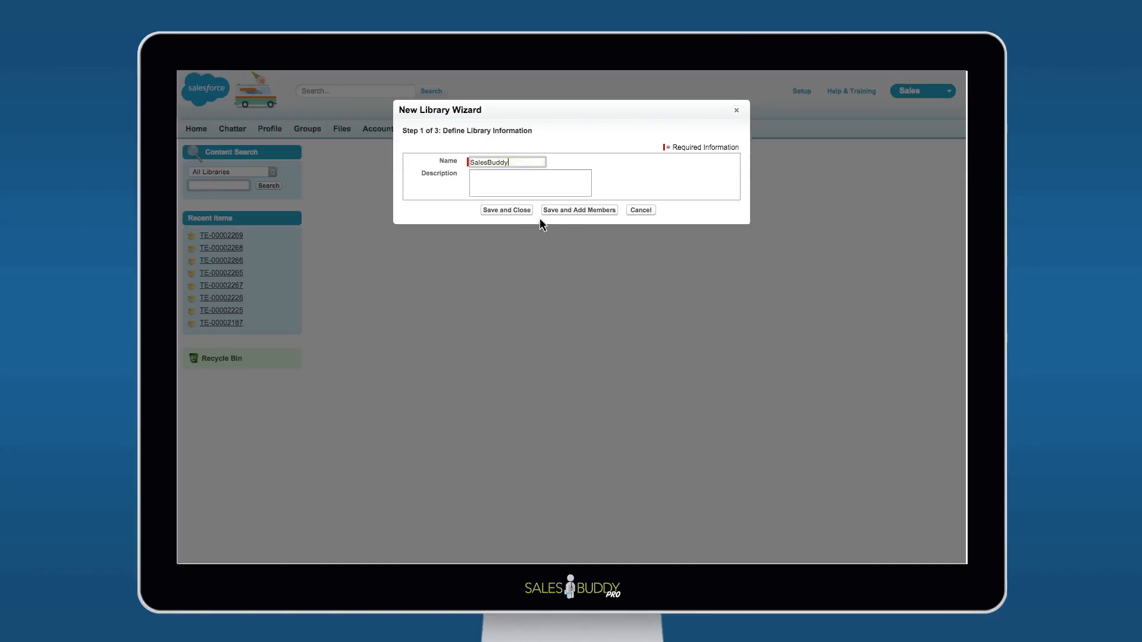
{"action": "left_click", "coordinate": [556, 212]}
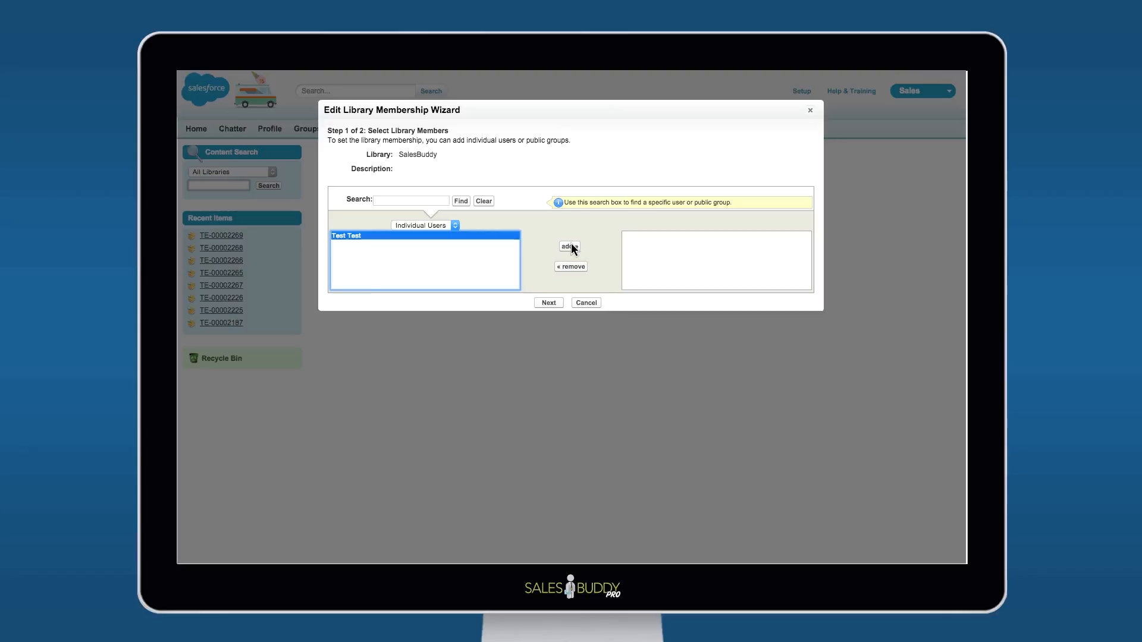
{"action": "left_click", "coordinate": [548, 303]}
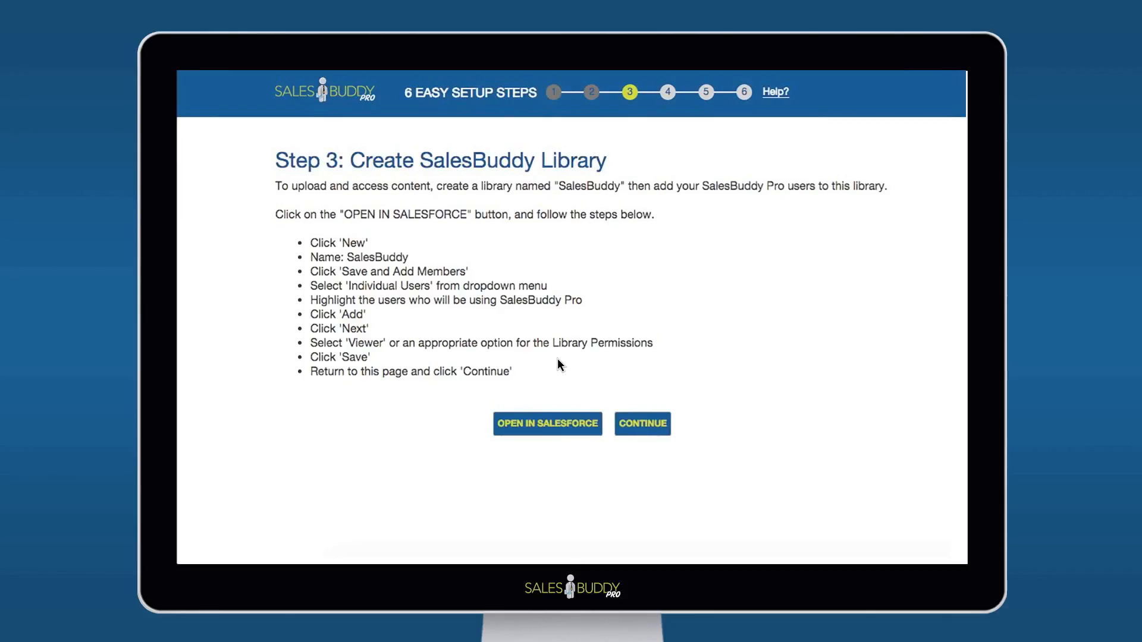
{"action": "left_click", "coordinate": [629, 416]}
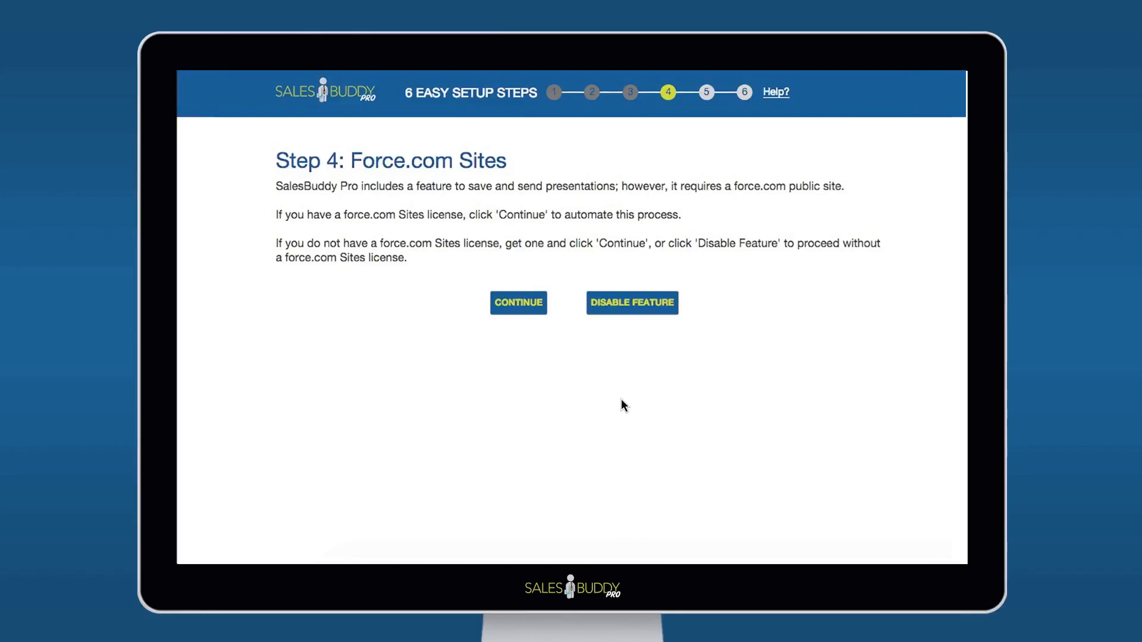
Register the Force.com domain setupwizard, accepting the Sites Terms of Use and confirming the registration
{"action": "left_click", "coordinate": [517, 305]}
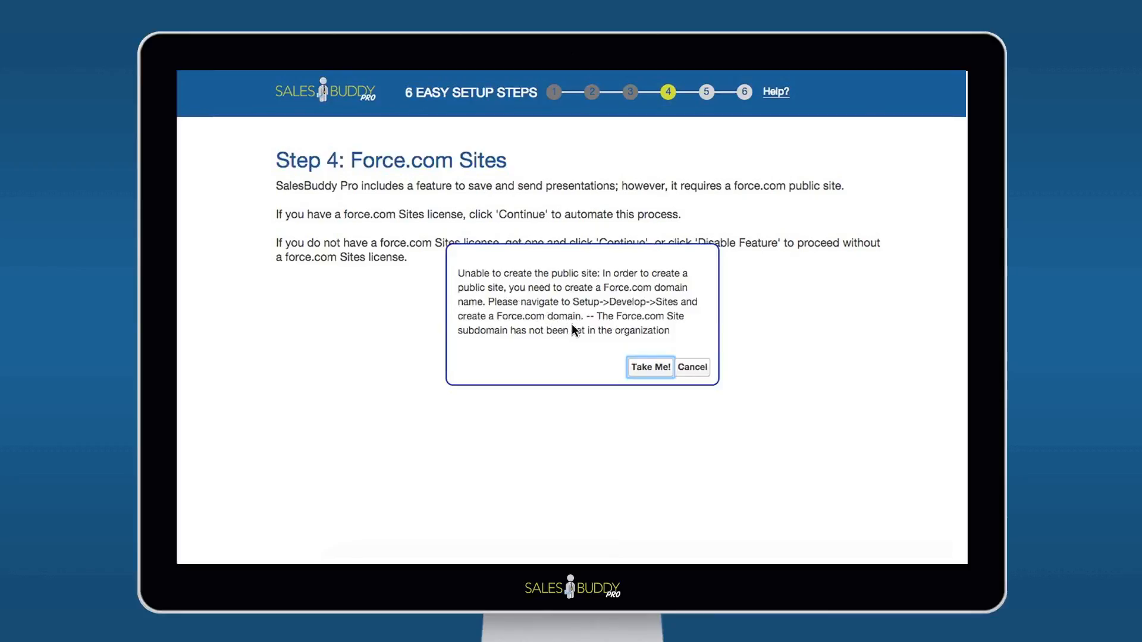
{"action": "left_click", "coordinate": [651, 366]}
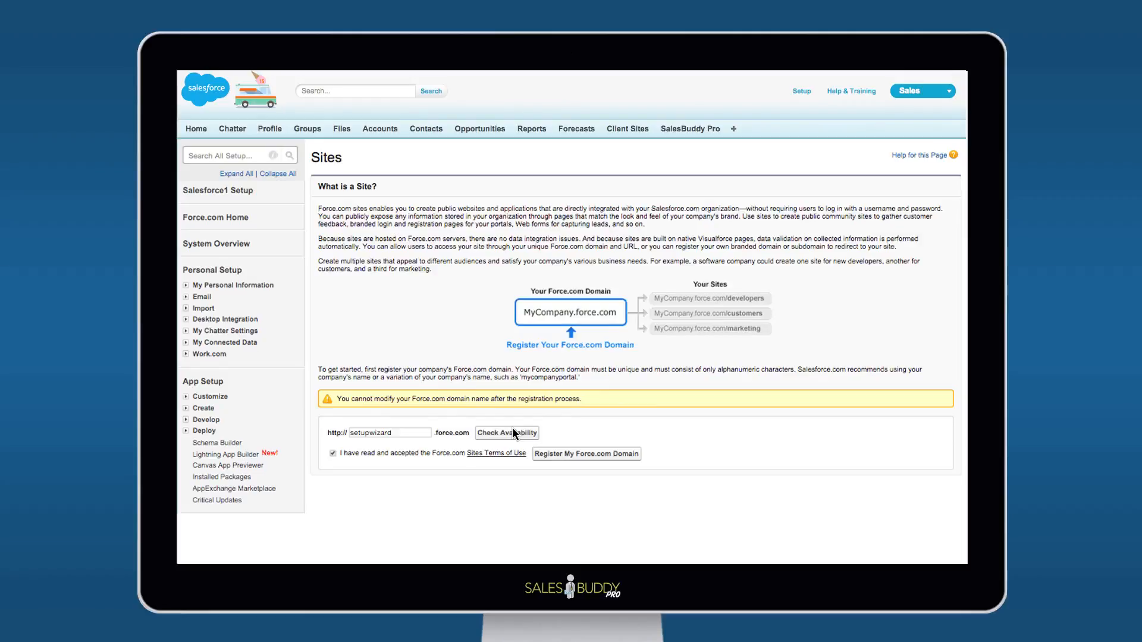
{"action": "left_click", "coordinate": [604, 452]}
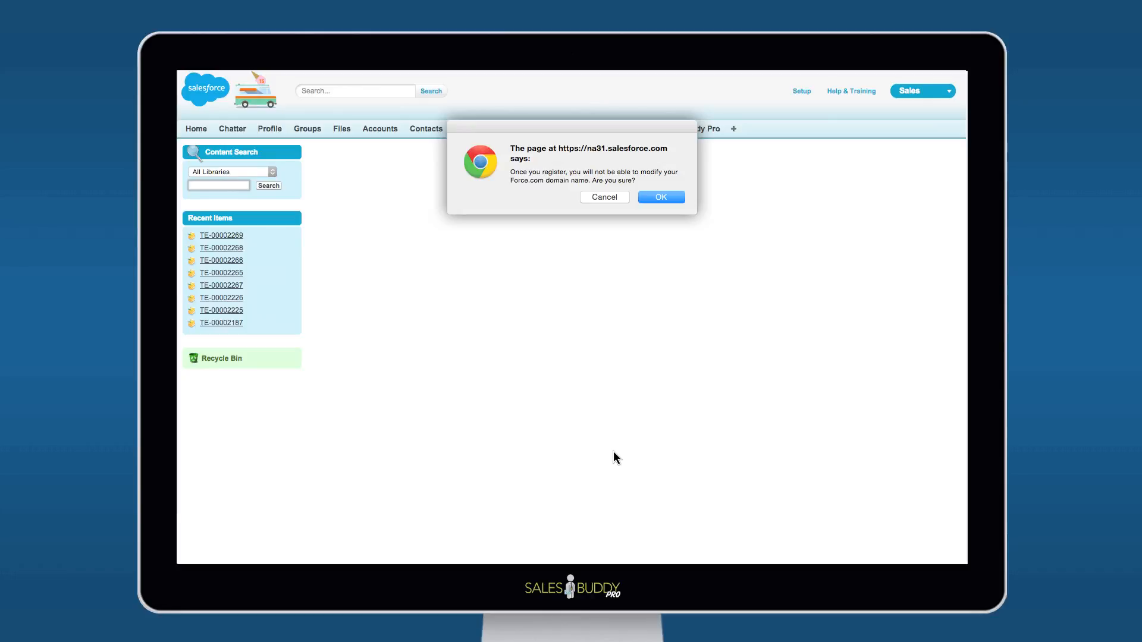
{"action": "left_click", "coordinate": [671, 197]}
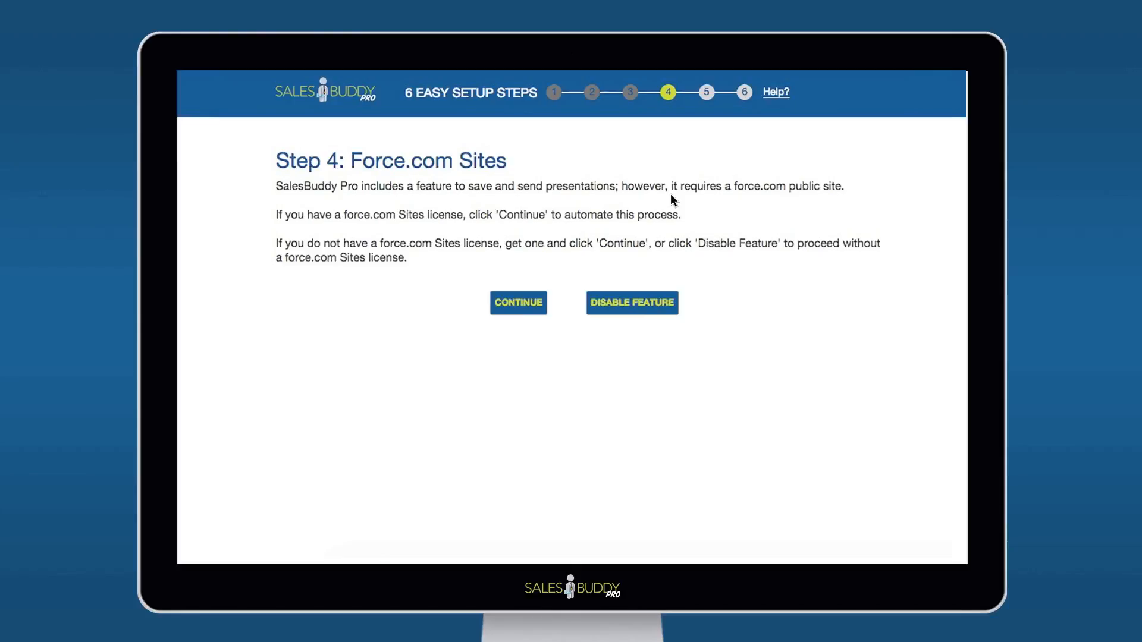
Rerun the automated Force.com public site creation and continue to the presentation library step
{"action": "left_click", "coordinate": [529, 306]}
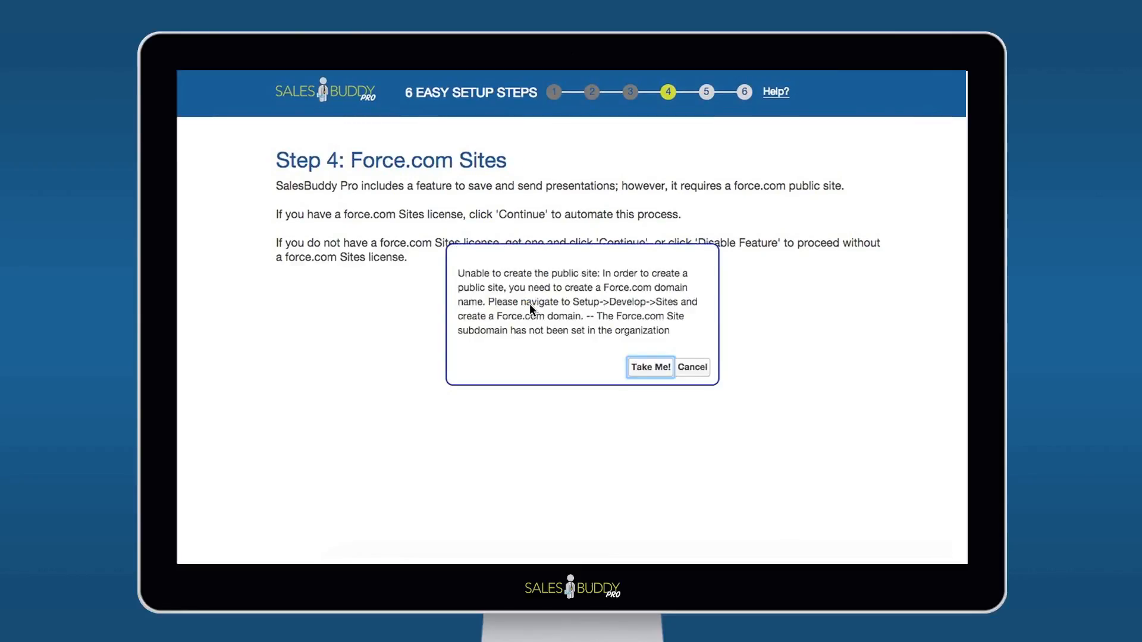
{"action": "left_click", "coordinate": [651, 367]}
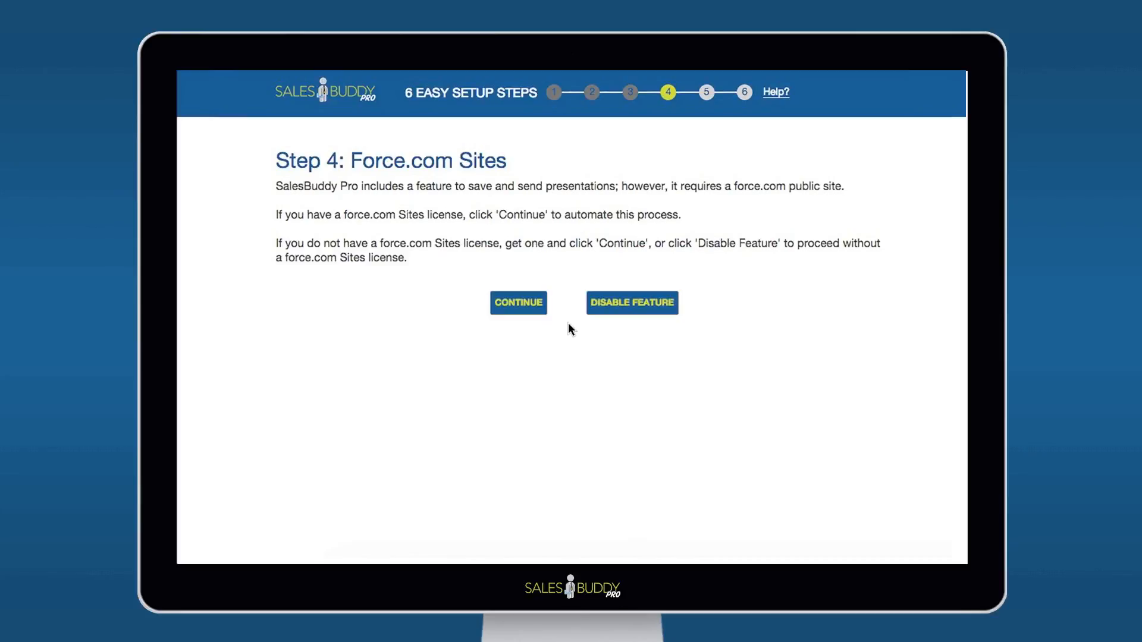
{"action": "left_click", "coordinate": [530, 304]}
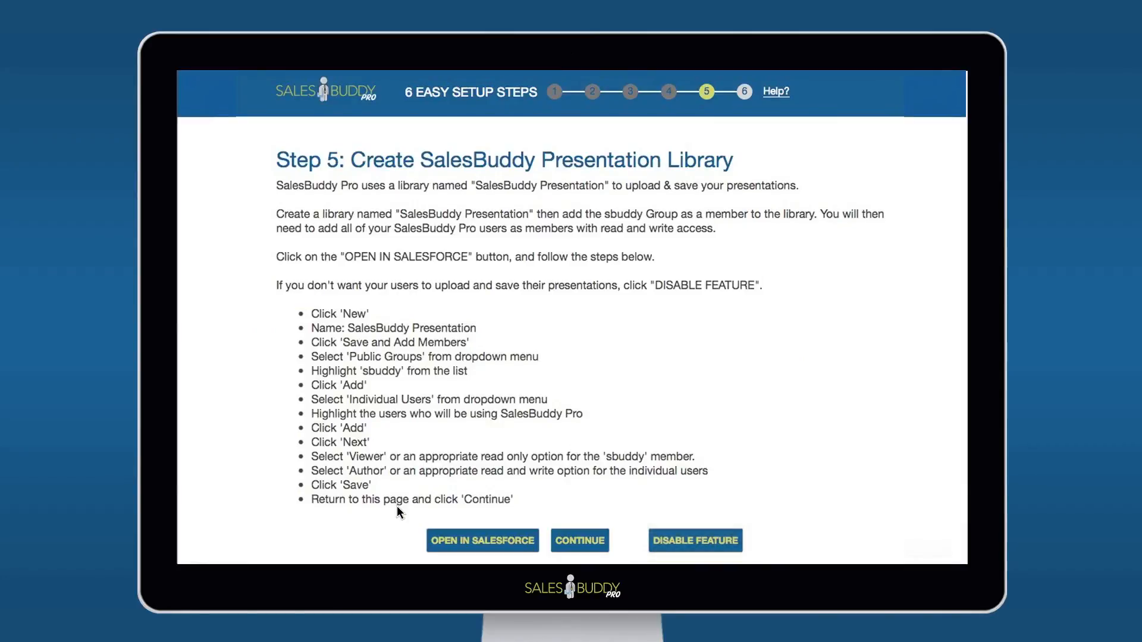
Create a library named SalesBuddy Presentation in Salesforce and save it to add members
{"action": "left_click", "coordinate": [489, 538]}
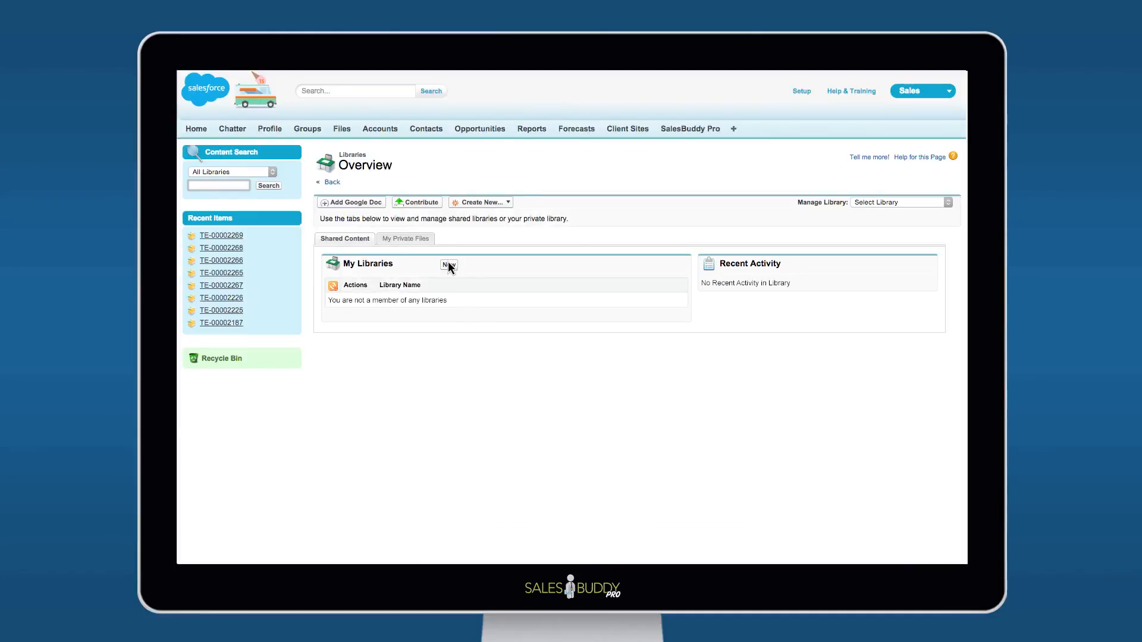
{"action": "left_click", "coordinate": [449, 265]}
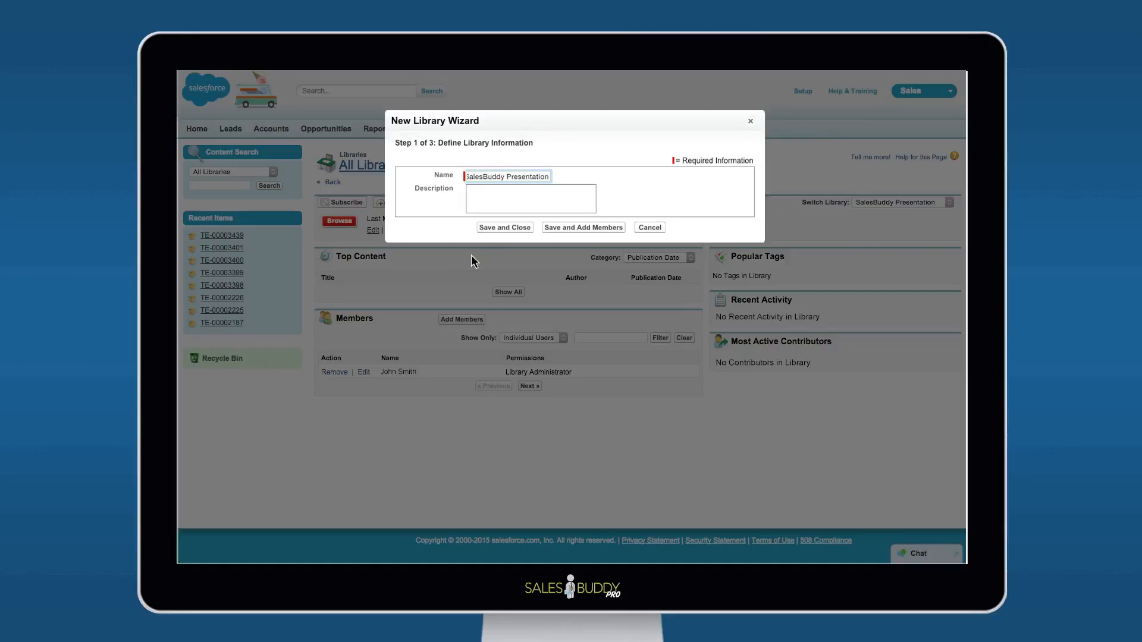
{"action": "left_click", "coordinate": [547, 229]}
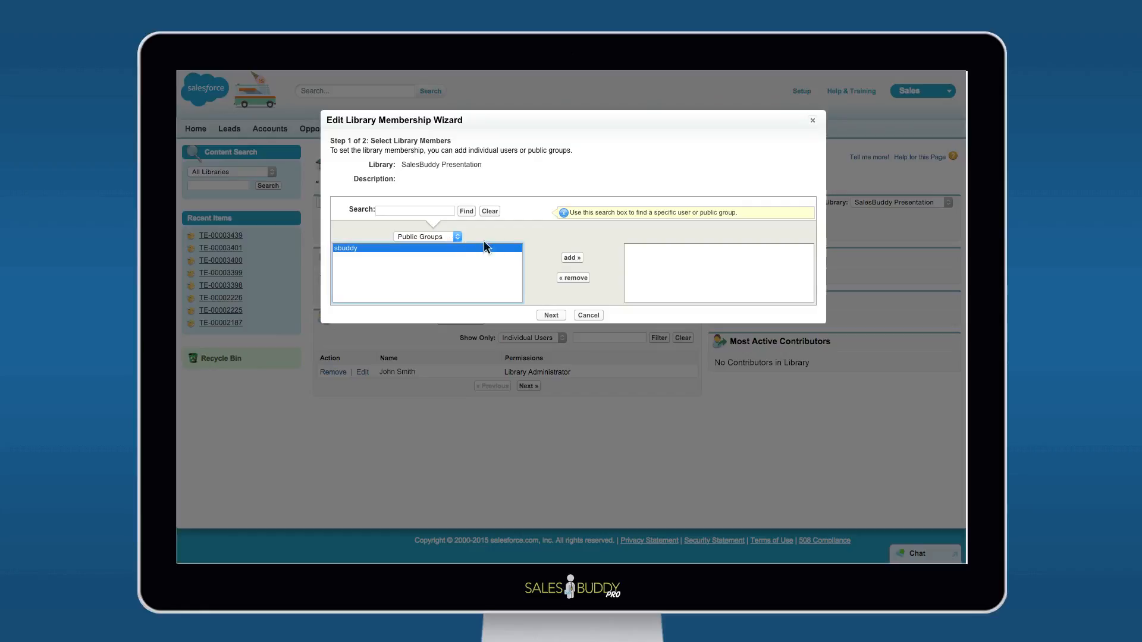
Add the sbuddy public group and the listed individual user as library members, and proceed to assigning their permissions
{"action": "left_click", "coordinate": [572, 257]}
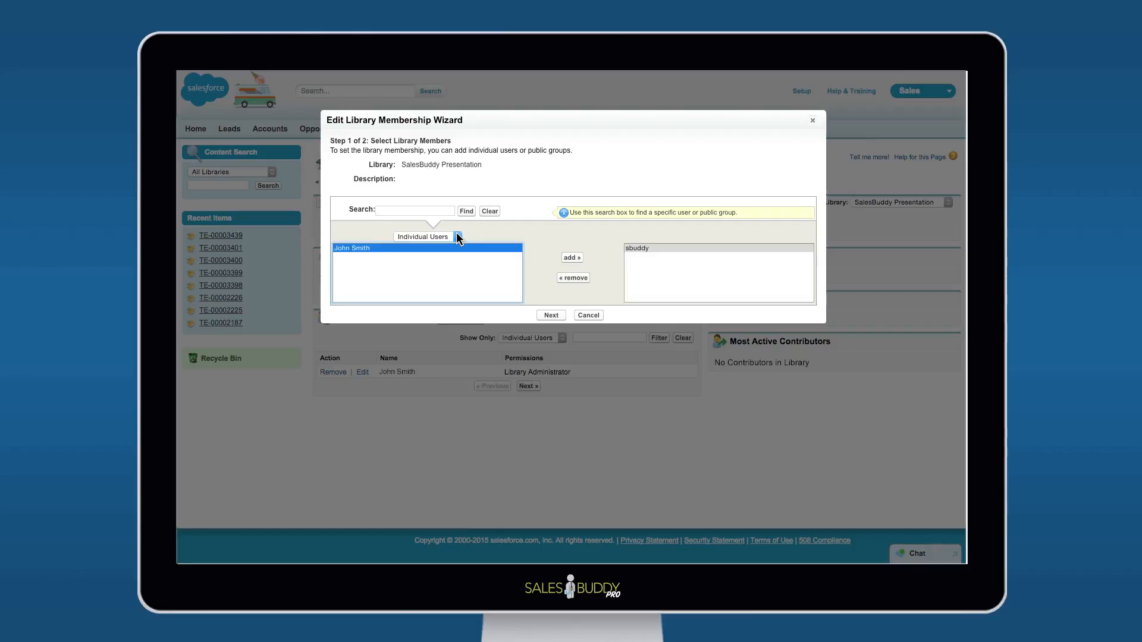
{"action": "left_click", "coordinate": [572, 258]}
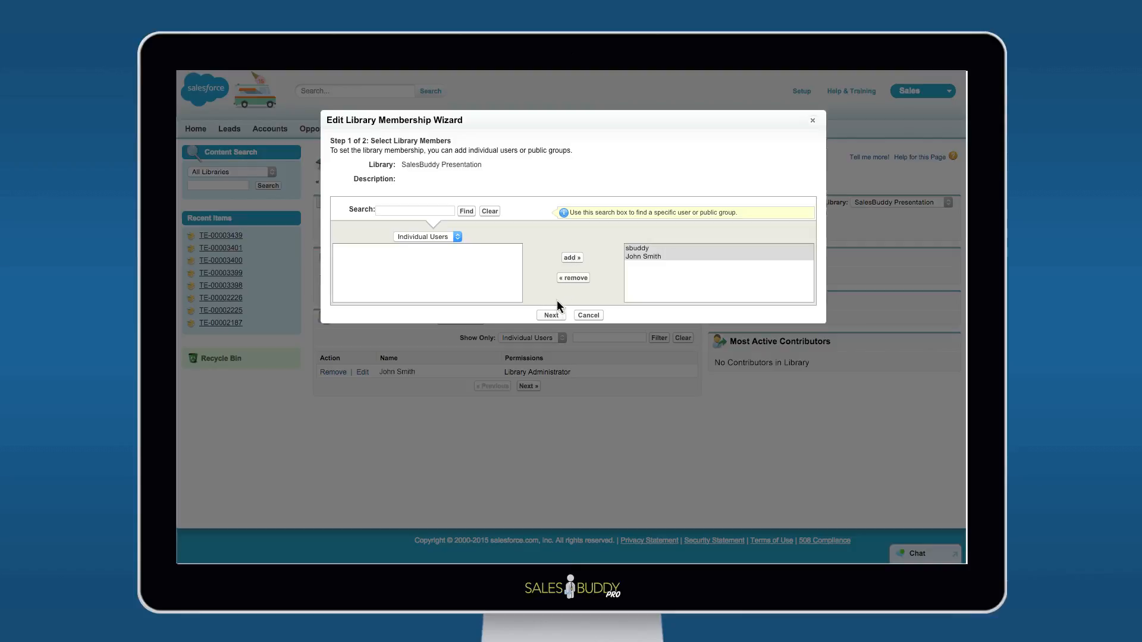
{"action": "left_click", "coordinate": [554, 314]}
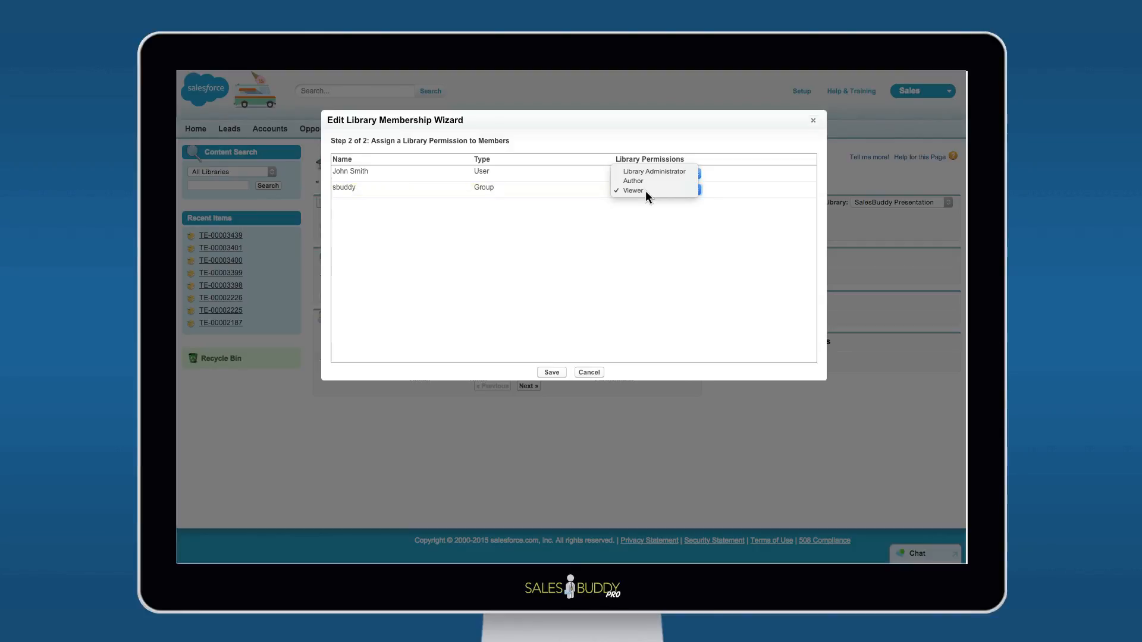
Assign Viewer permission to the sbuddy group and Author to the individual user, save the library membership, and continue the setup wizard to profile selection
{"action": "left_click", "coordinate": [648, 172]}
{"action": "left_click", "coordinate": [648, 174]}
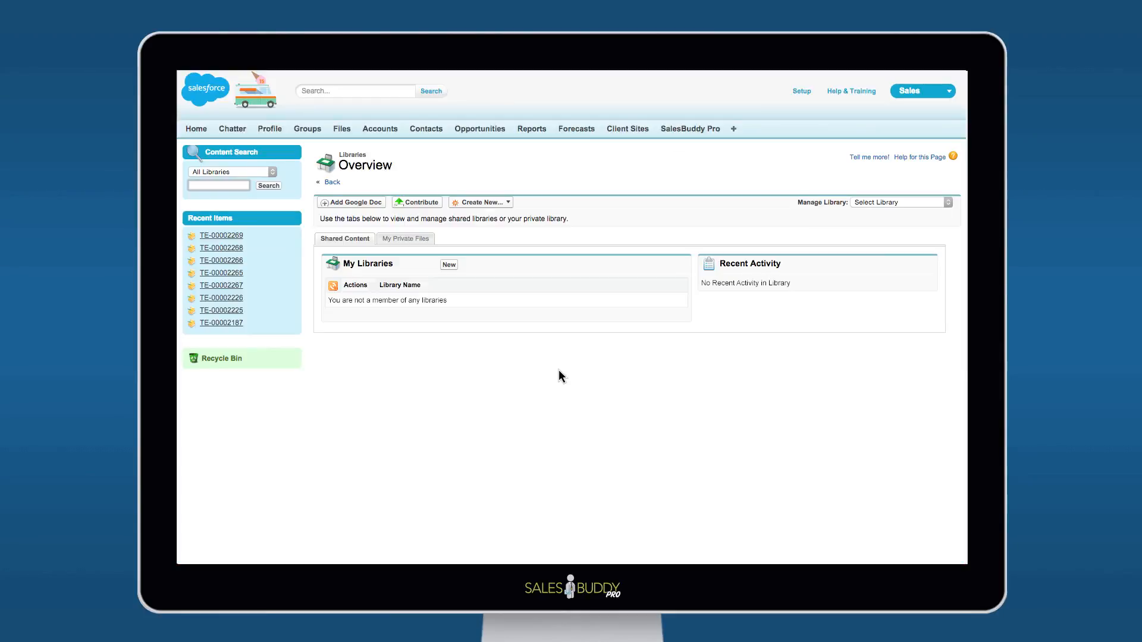
{"action": "left_click", "coordinate": [697, 127]}
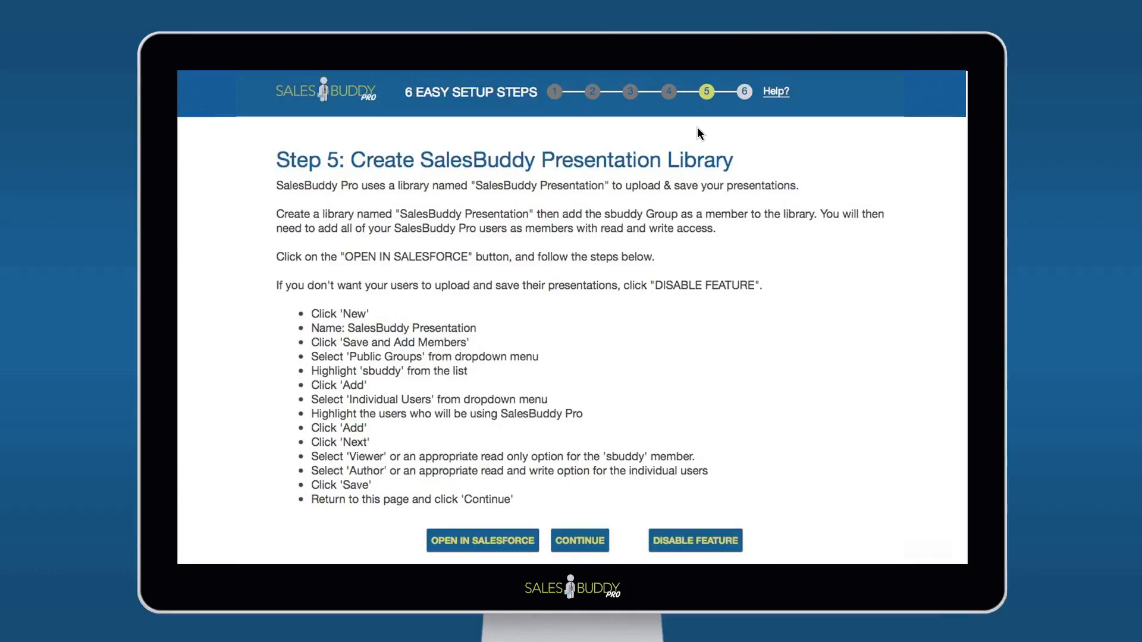
{"action": "left_click", "coordinate": [603, 536]}
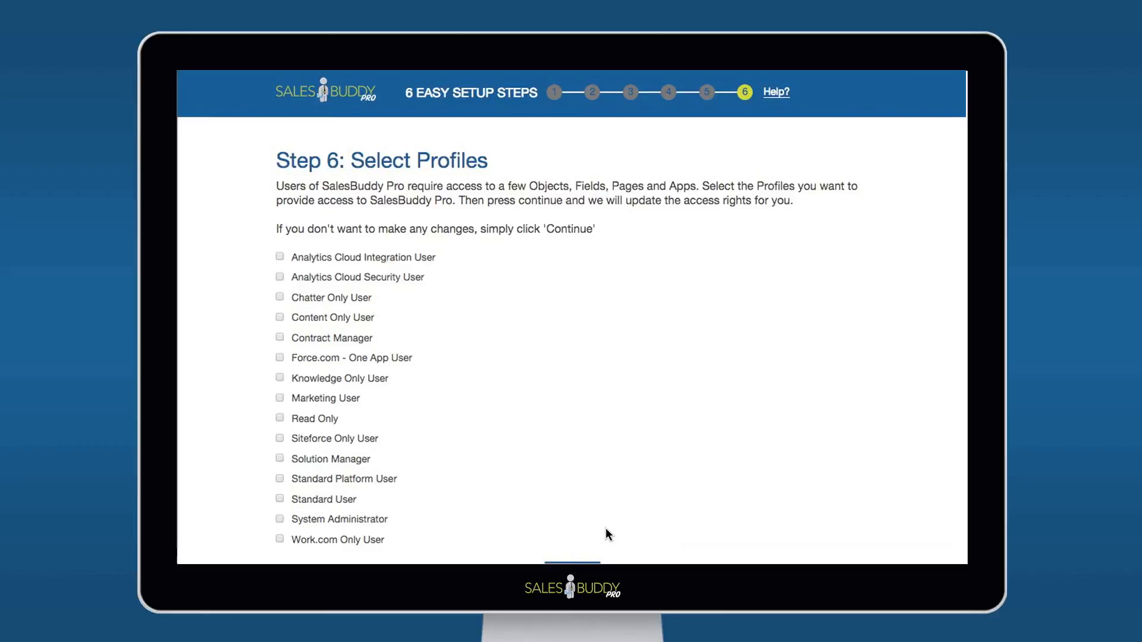
Complete the setup wizard without selecting any profiles, and build the application with the preselected Chunky Dark Theme
{"action": "scroll", "coordinate": [608, 534], "scroll_direction": "down", "scroll_amount": 2}
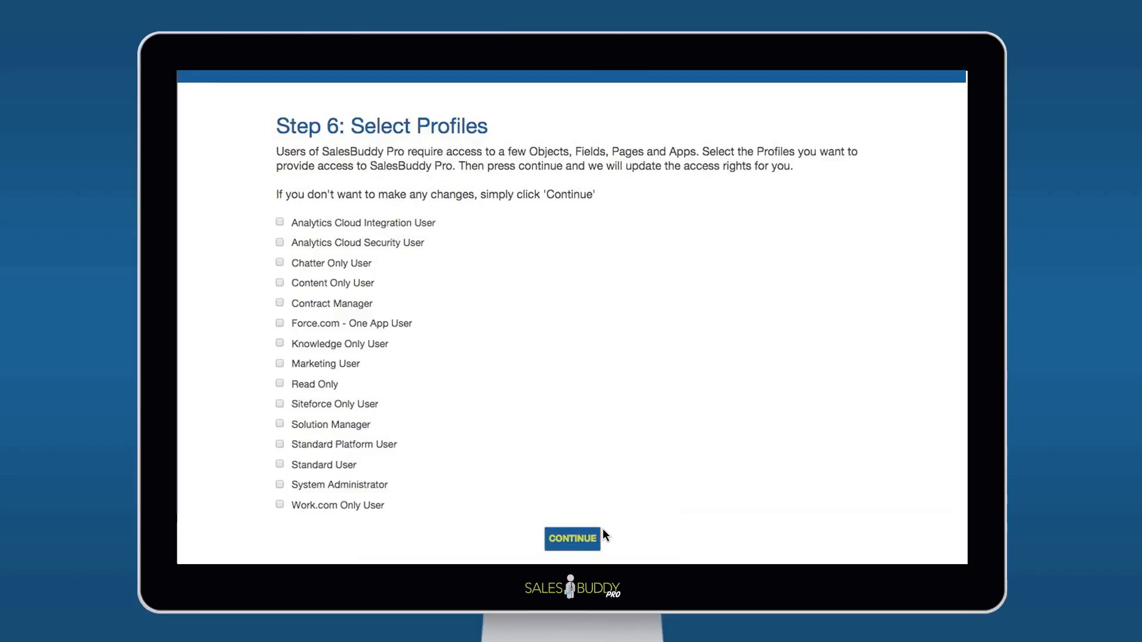
{"action": "left_click", "coordinate": [594, 538]}
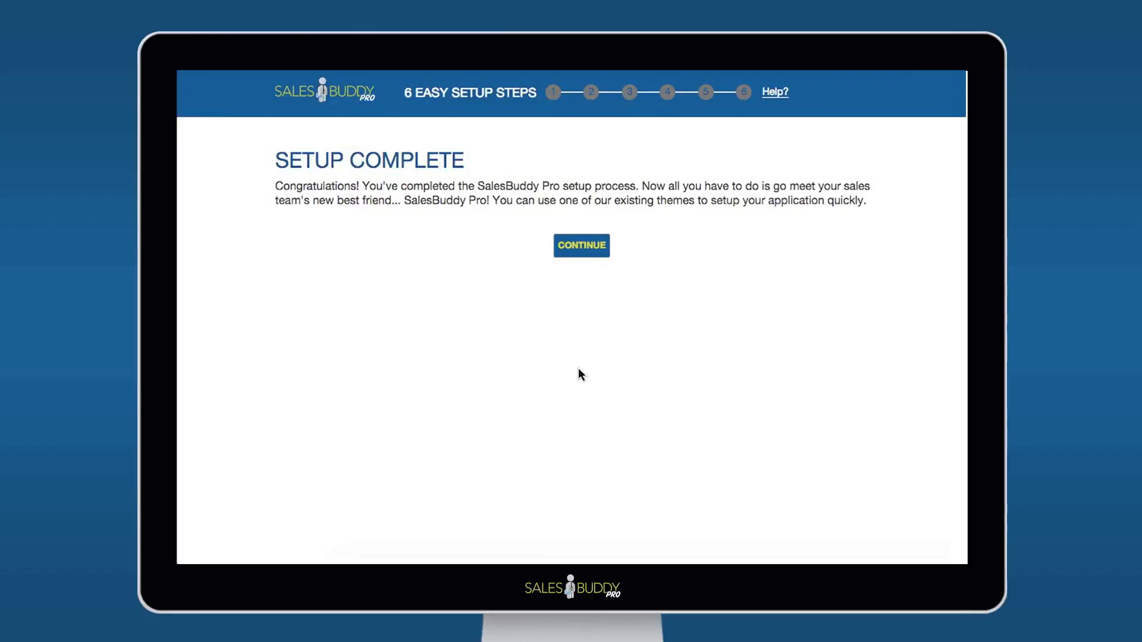
{"action": "left_click", "coordinate": [594, 244]}
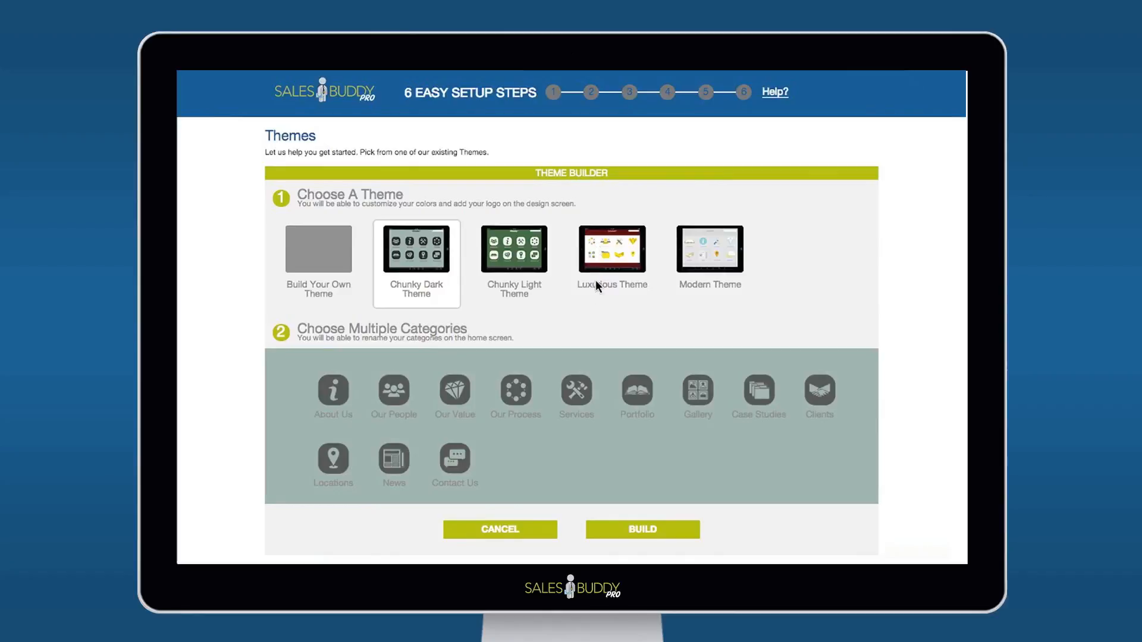
{"action": "left_click", "coordinate": [611, 529]}
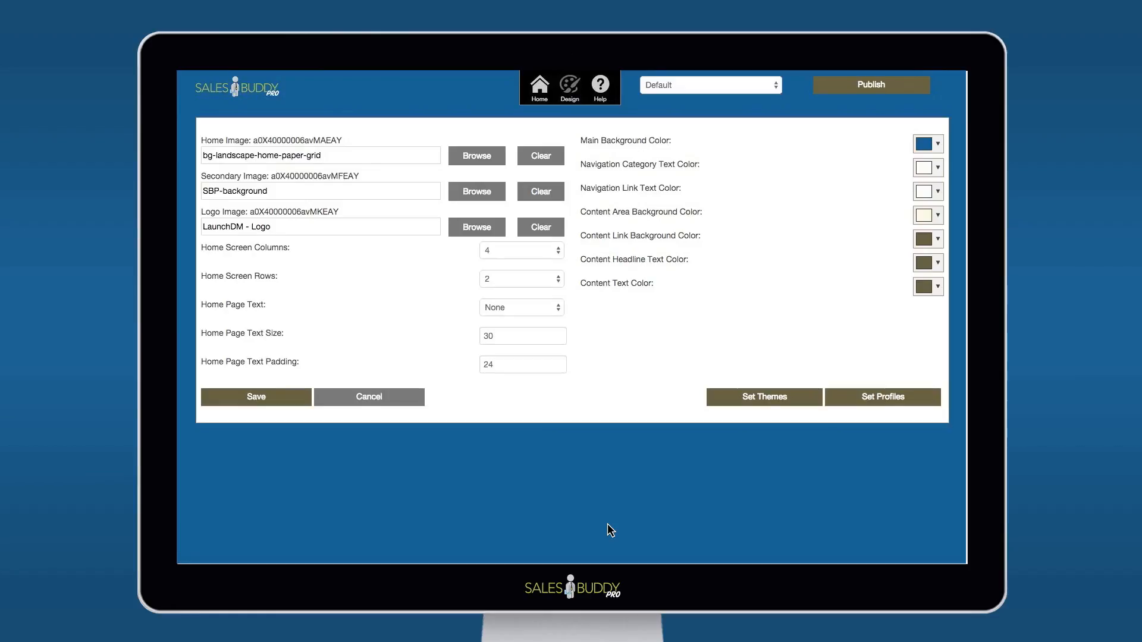